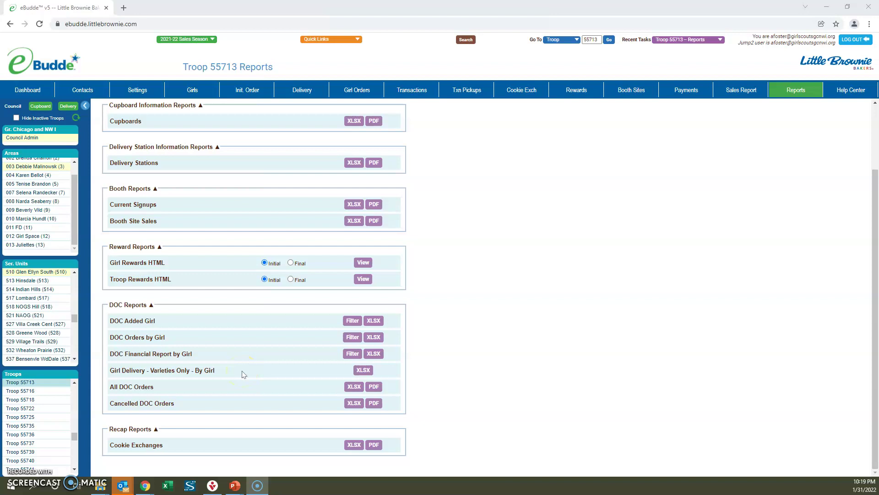
# Step: Download the Girl Delivery - Varieties Only - By Girl report as XLSX and open it in Excel
pyautogui.click(368, 372)
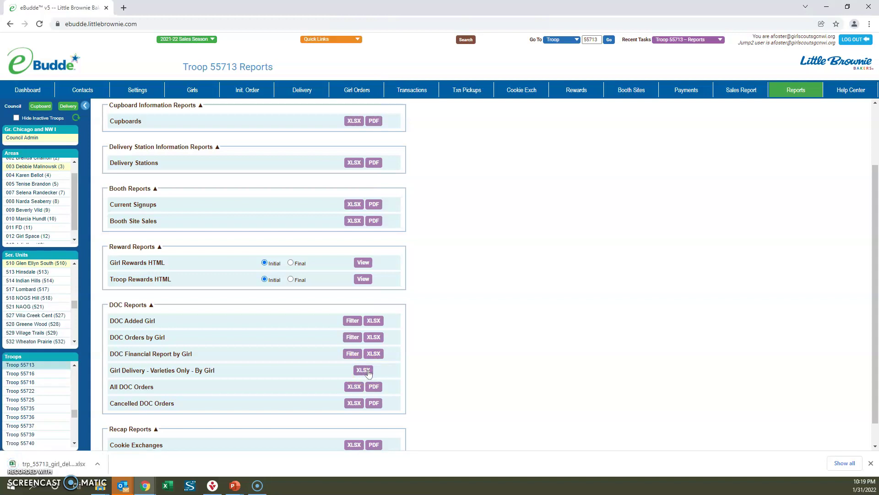
pyautogui.click(67, 462)
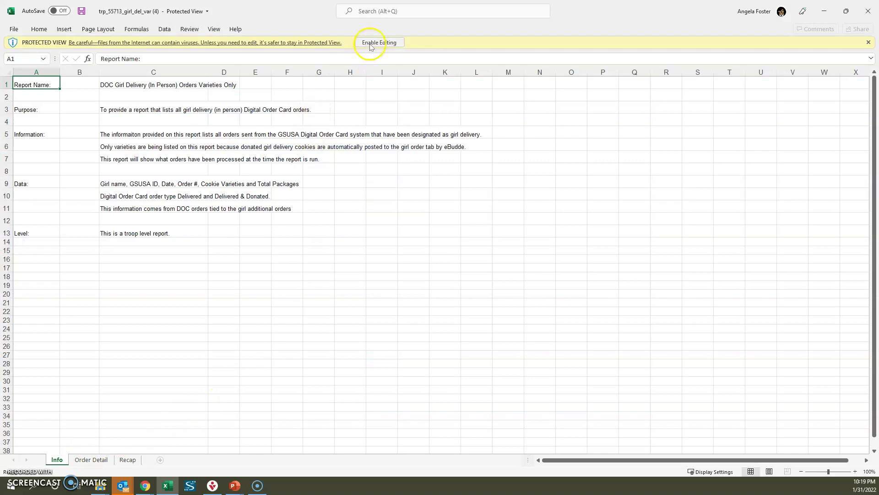
# Step: Enable editing, go to the Order Detail sheet, and select row 15, the 01/27/2022 order not yet added
pyautogui.click(370, 46)
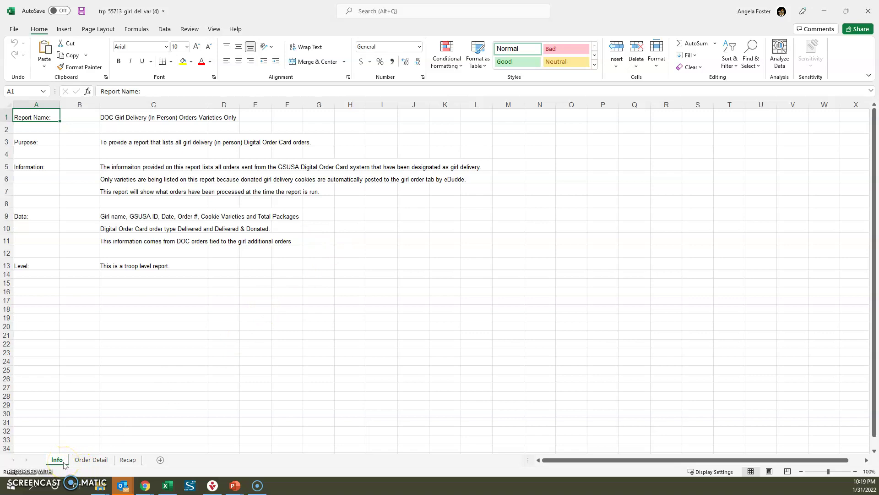
pyautogui.click(93, 461)
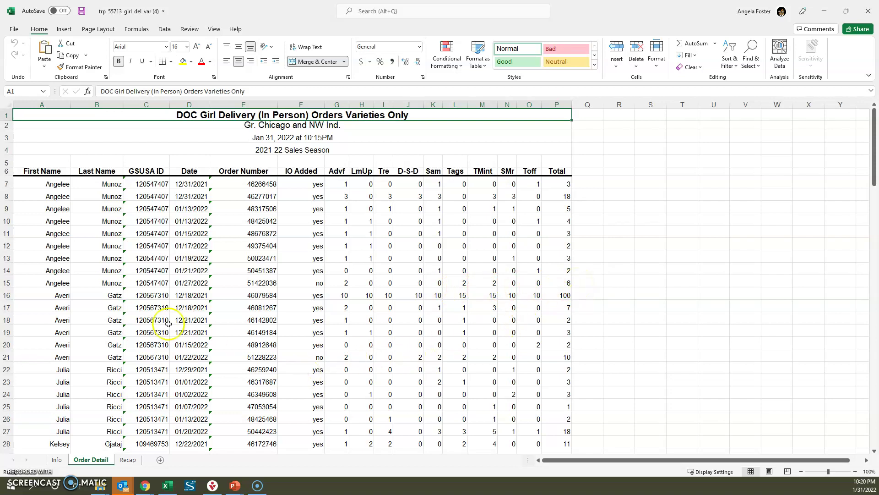
pyautogui.click(5, 282)
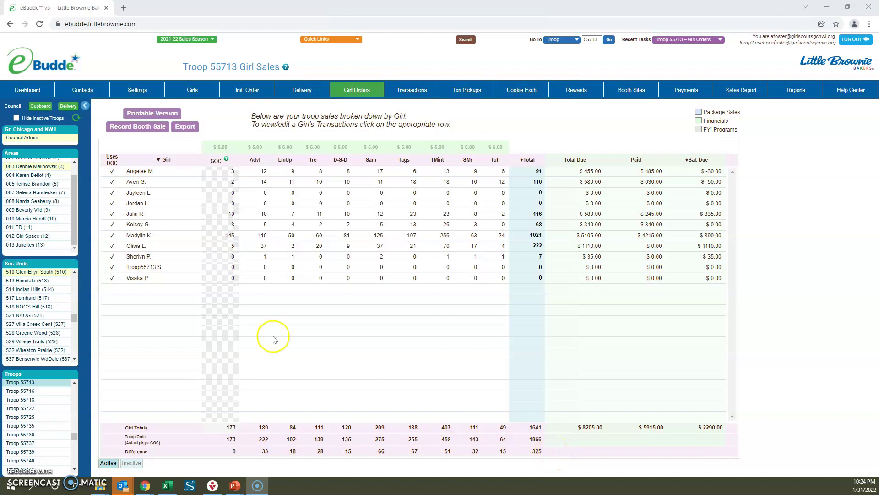
# Step: Open the transactions of the first girl listed on the Girl Orders summary
pyautogui.click(138, 172)
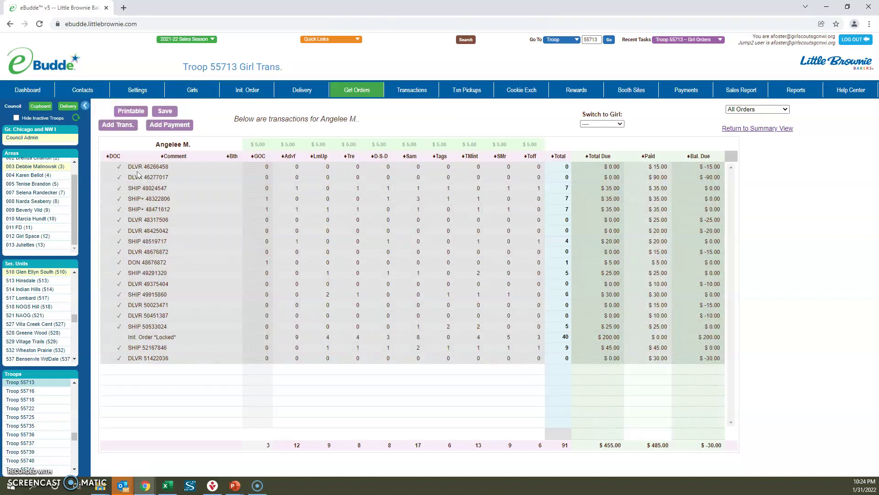
# Step: Add a new blank transaction row to the girl's list and move into its DOC field
pyautogui.click(144, 170)
pyautogui.click(106, 128)
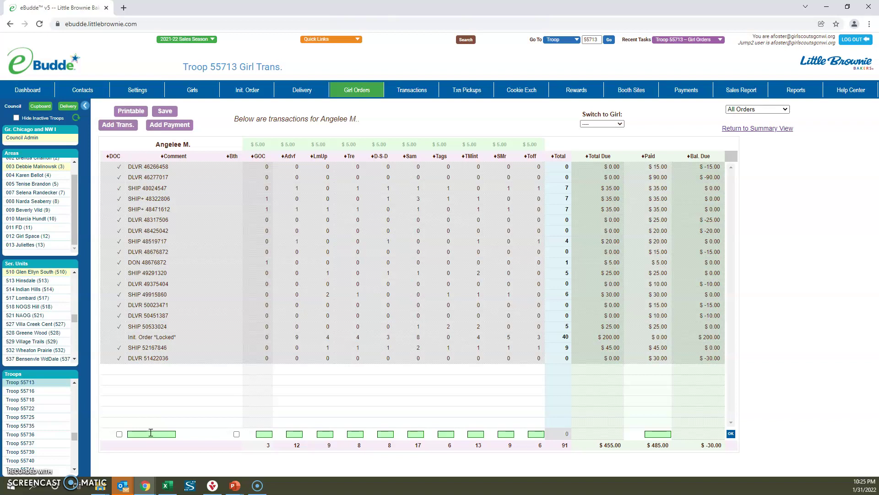
pyautogui.hotkey('shift', 'Tab')
# Step: Enter a 'DOC Order' row with 2 Advf, 2 Tags and 2 TMint, and commit it
pyautogui.click(151, 433)
pyautogui.write('DOC Order')
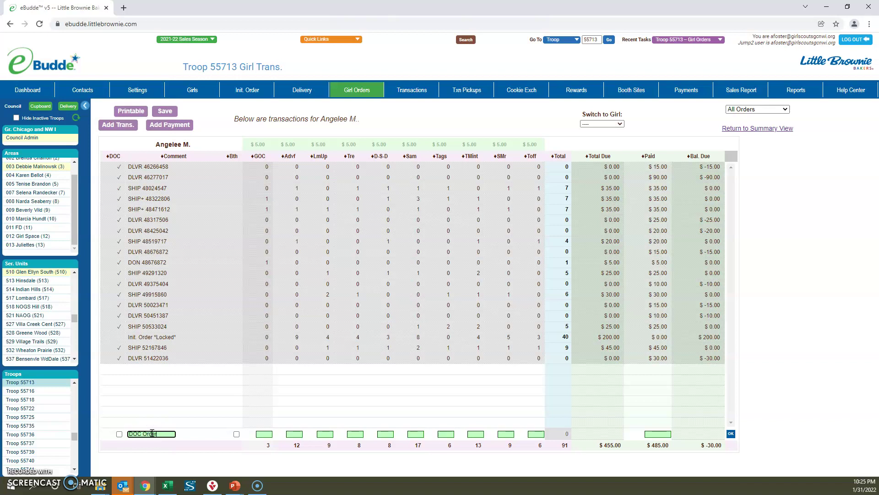
pyautogui.click(294, 433)
pyautogui.write('2')
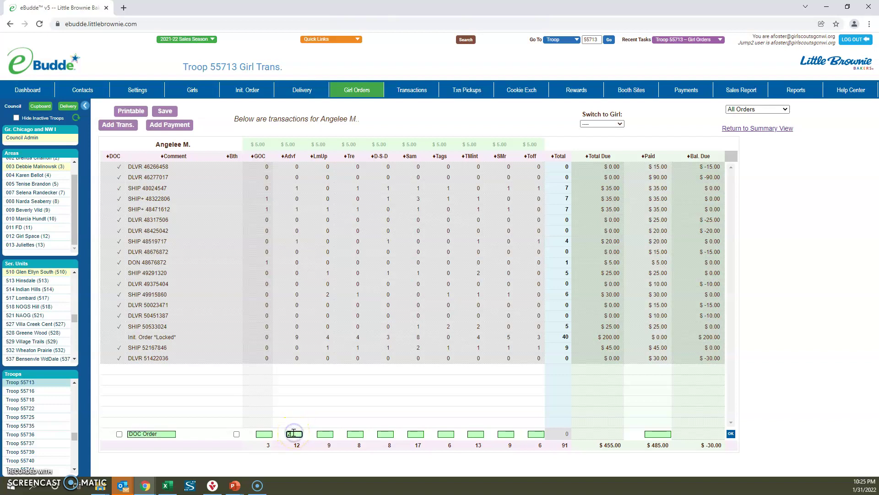
pyautogui.click(446, 434)
pyautogui.write('2')
pyautogui.click(472, 433)
pyautogui.write('2')
pyautogui.click(730, 434)
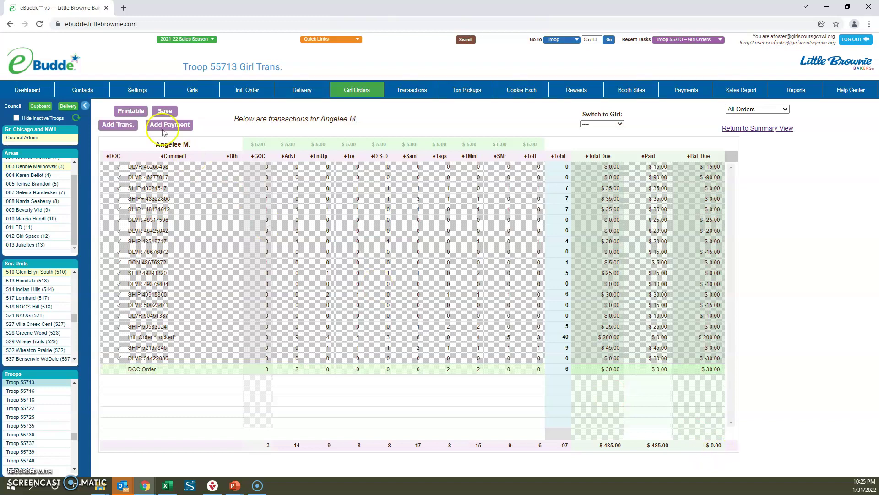
# Step: Save the girl's transactions, return to the Girl Sales summary, and open the troop's Pkg Transactions list
pyautogui.click(165, 112)
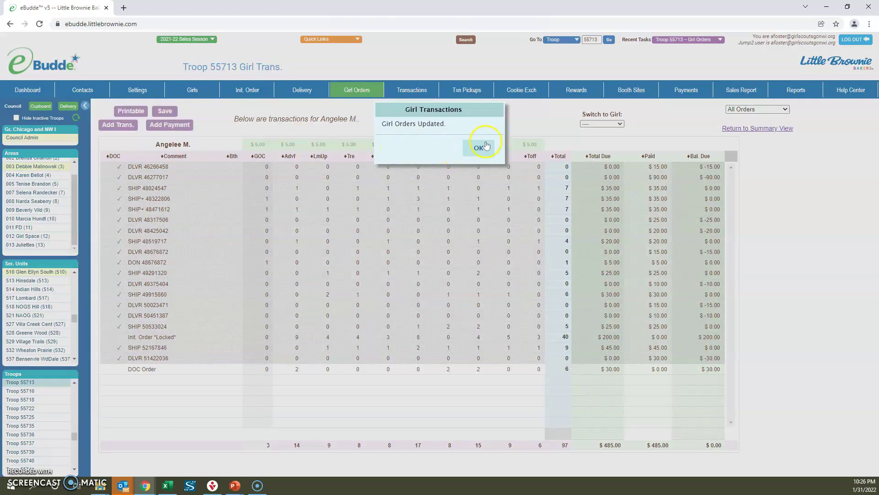
pyautogui.click(485, 146)
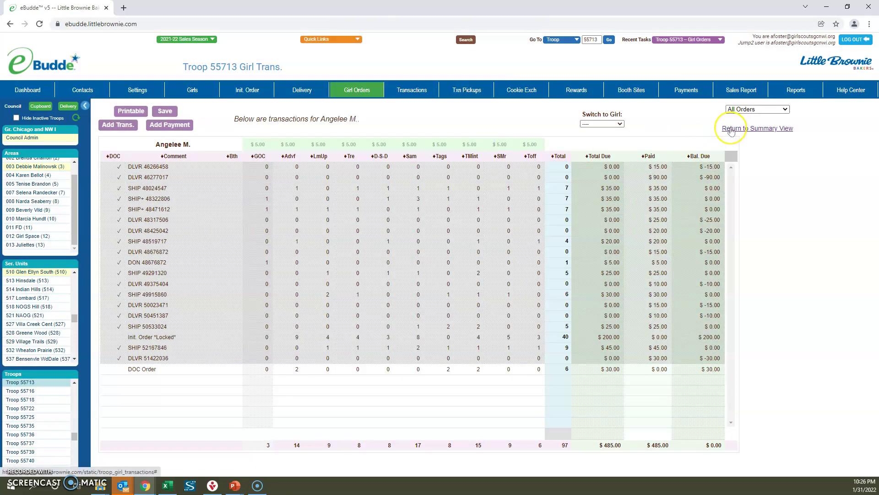
pyautogui.click(731, 130)
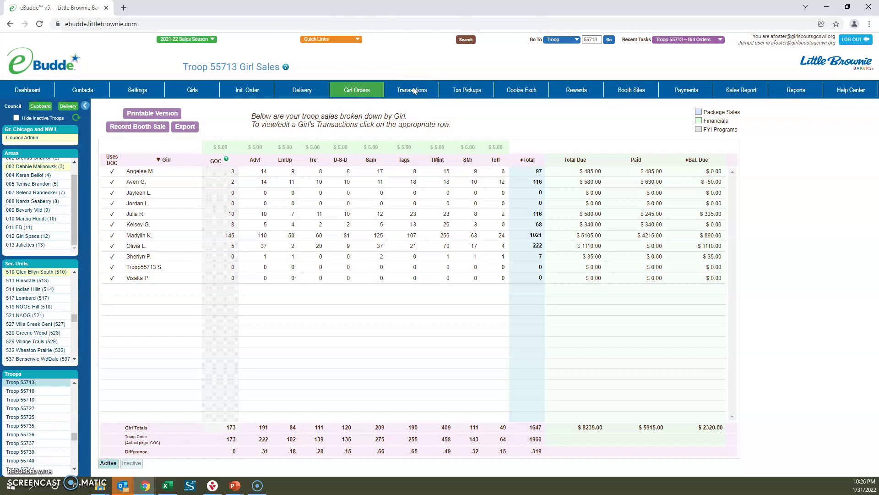
pyautogui.click(413, 90)
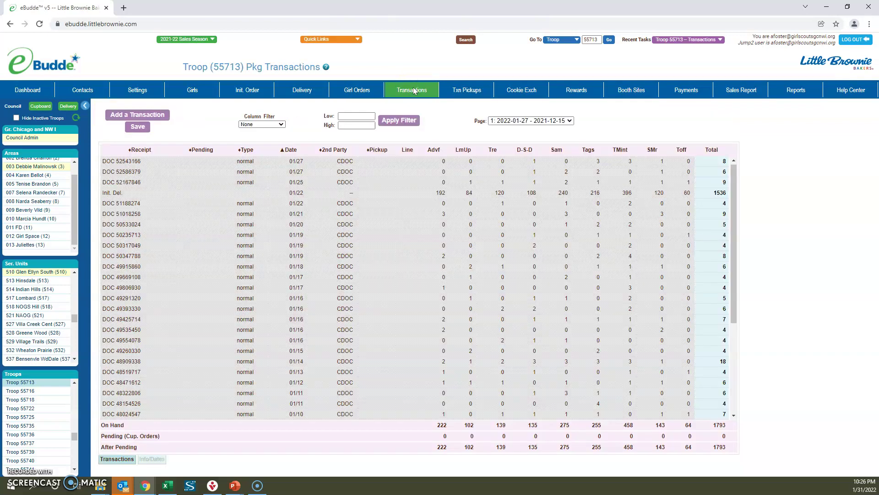
# Step: Start a cupboard transaction with 110 CH Gathering Place (110GP) and a February 7, 2022 pickup date
pyautogui.click(141, 115)
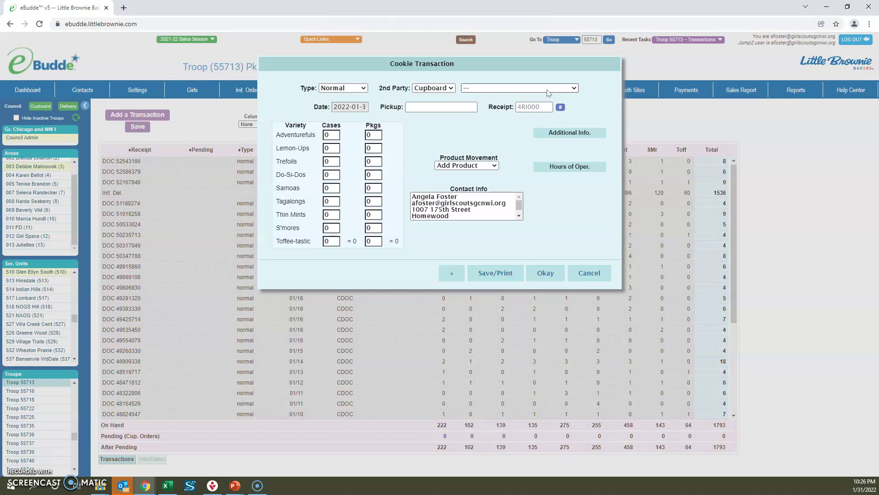
pyautogui.click(548, 92)
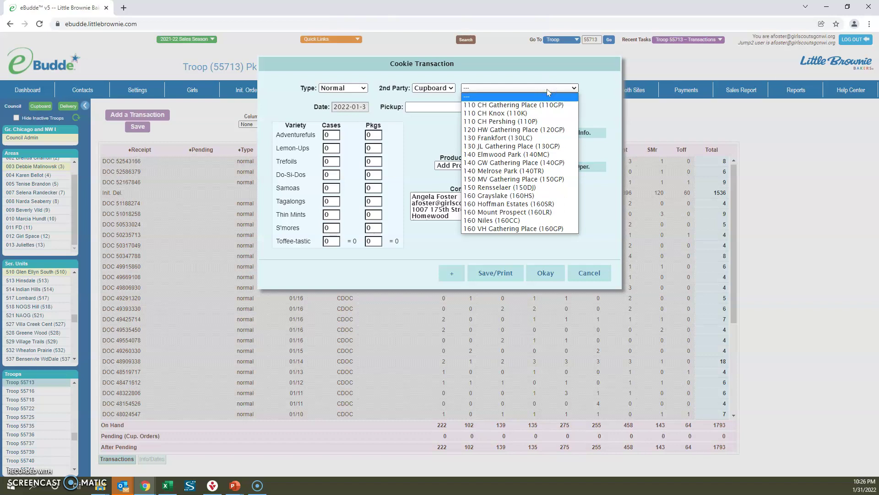
pyautogui.click(518, 105)
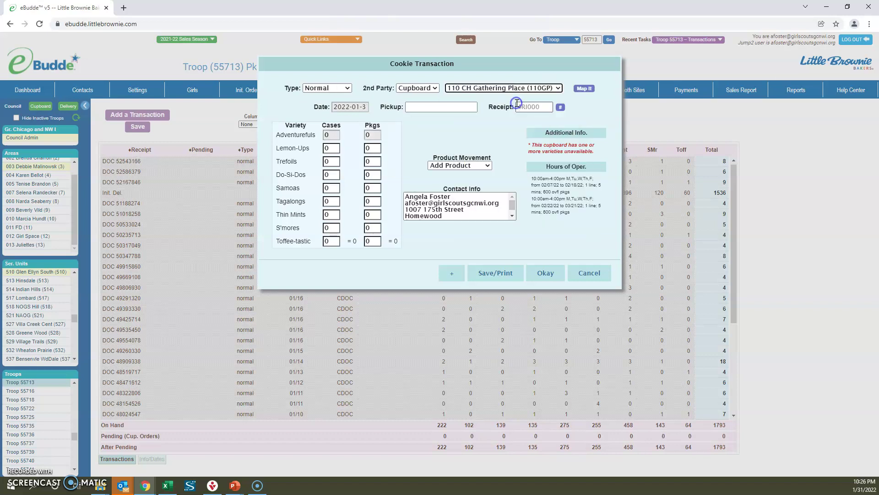
pyautogui.click(445, 108)
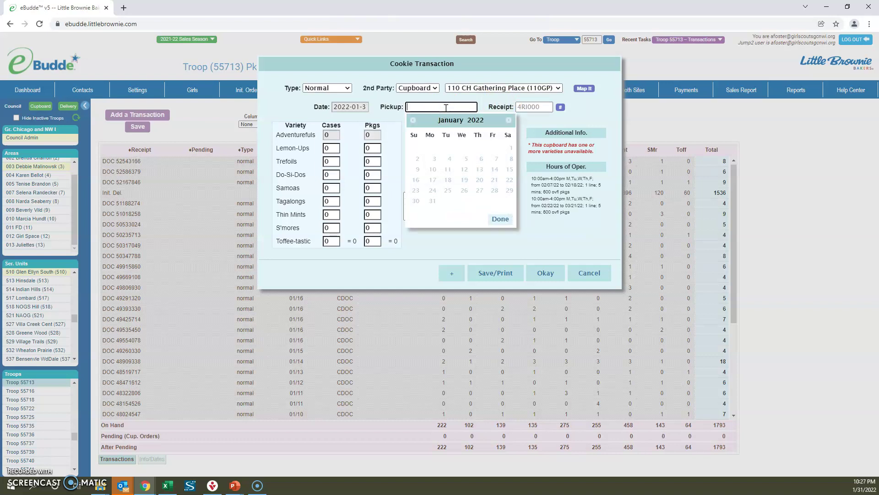
pyautogui.click(508, 120)
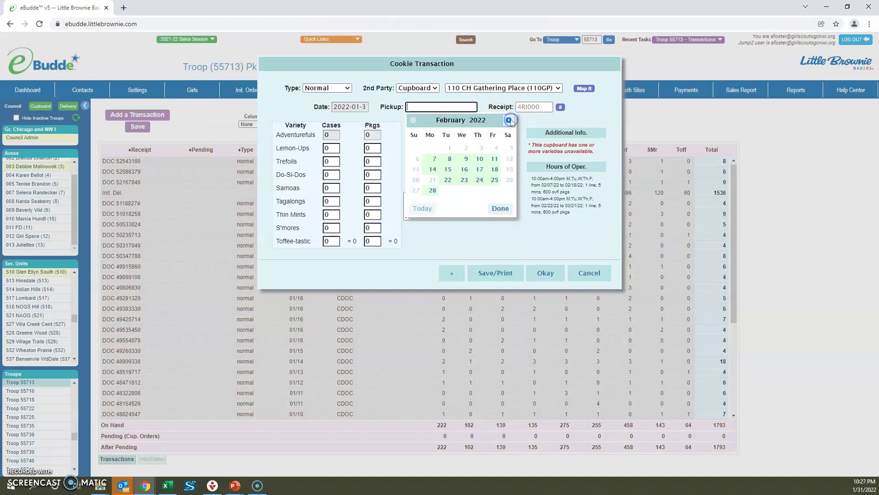
pyautogui.click(435, 160)
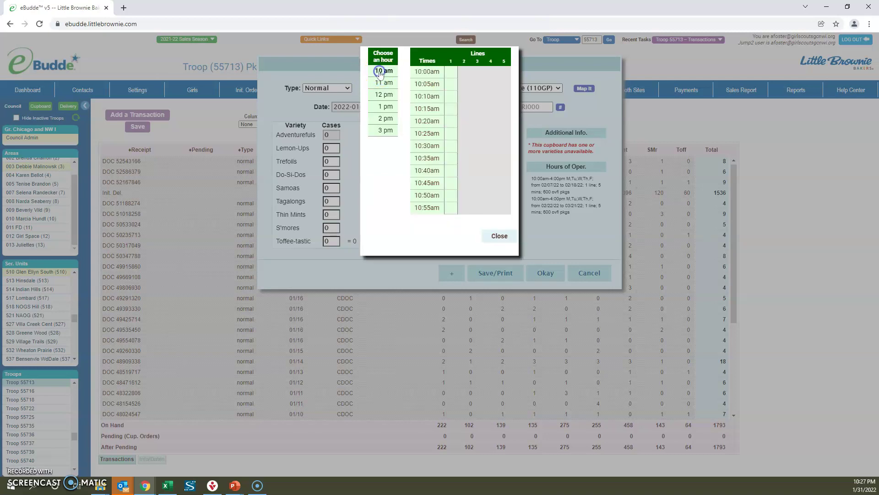
# Step: Choose the 10 am hour and the 10:00am pickup slot
pyautogui.click(380, 74)
pyautogui.click(451, 73)
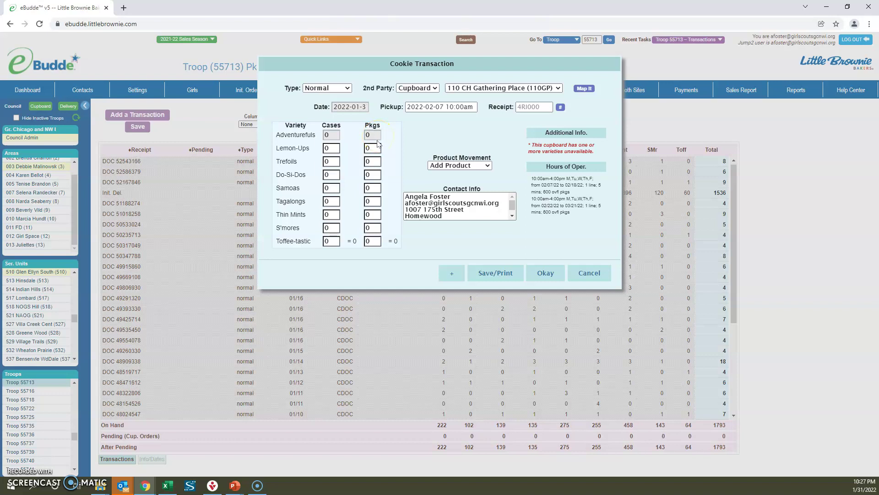
# Step: Enter 2 packages of Tagalongs in the transaction
pyautogui.click(372, 149)
pyautogui.click(368, 151)
pyautogui.click(362, 202)
pyautogui.write('2')
# Step: Replace the Contact Info text with a note naming the person picking up the order
pyautogui.moveTo(395, 196); pyautogui.dragTo(476, 219)
pyautogui.click(447, 207)
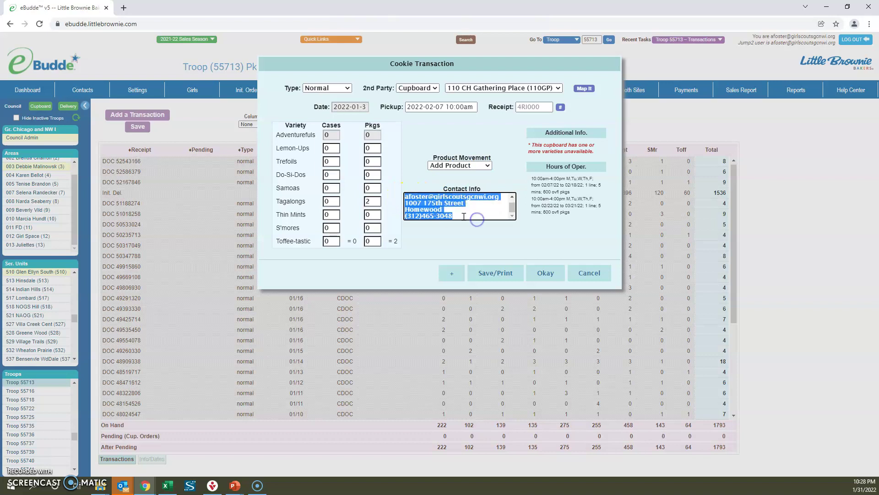
pyautogui.write('Jane')
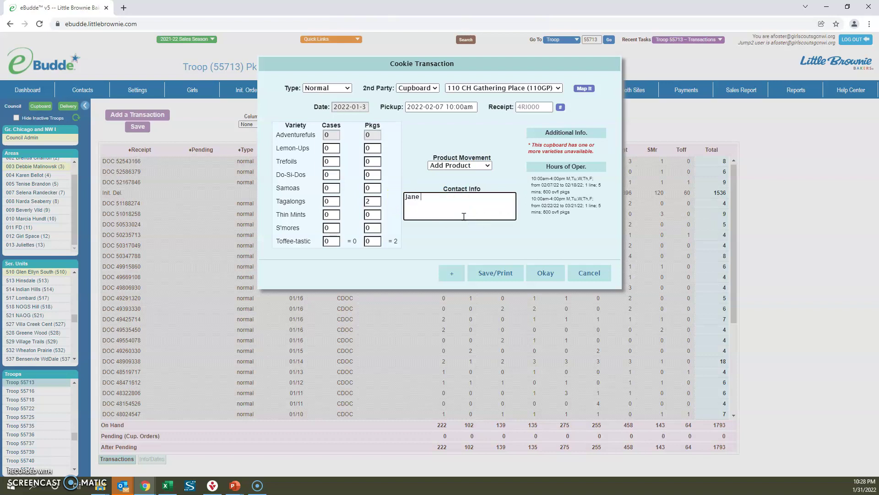
pyautogui.write(' Doe picking up orer\\')
pyautogui.press('BackSpace')
pyautogui.press('BackSpace')
pyautogui.press('BackSpace')
pyautogui.write('der')
# Step: Confirm and save the pending 2-Tagalongs cupboard transaction, then go to the Girl Orders tab
pyautogui.click(552, 283)
pyautogui.click(548, 275)
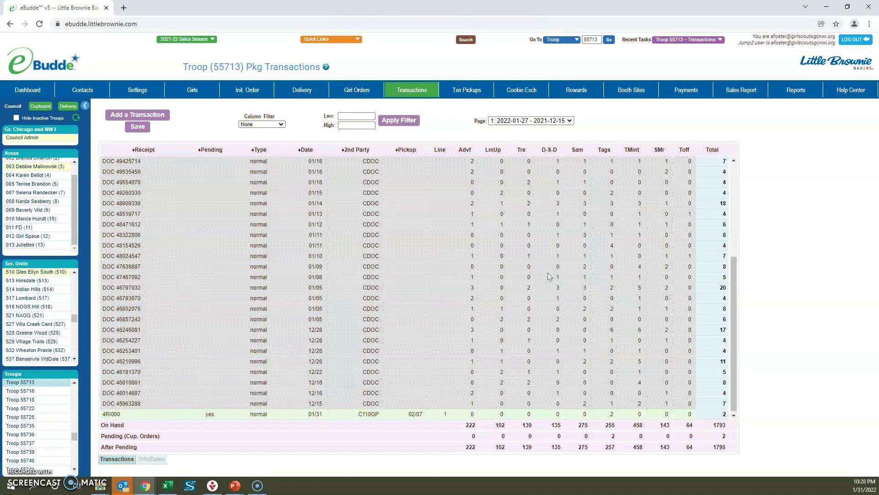
pyautogui.click(137, 128)
pyautogui.click(135, 128)
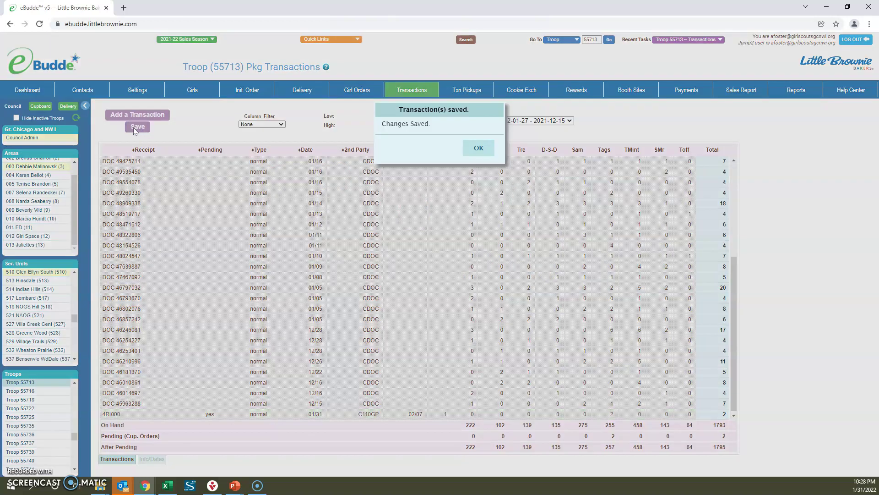
pyautogui.click(480, 151)
pyautogui.click(359, 90)
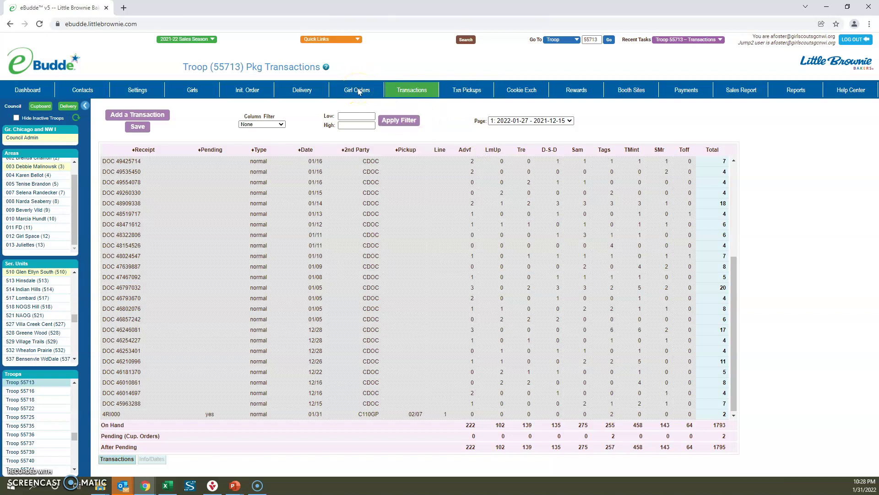
pyautogui.click(359, 91)
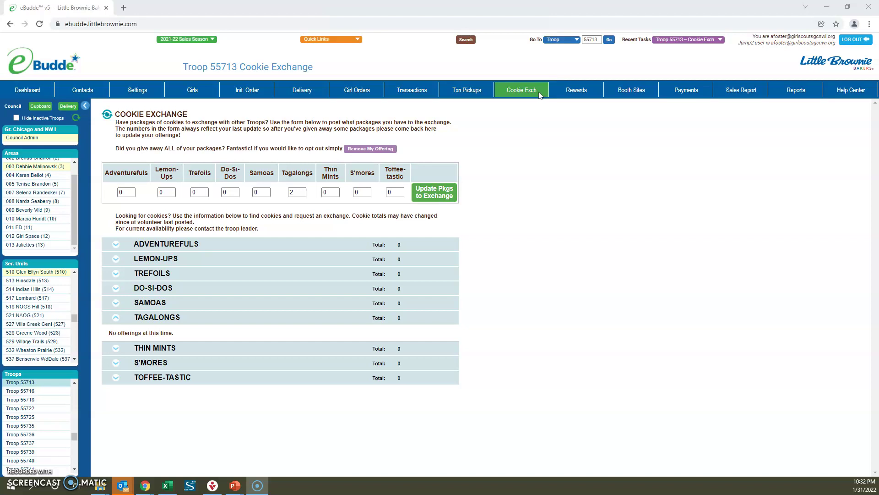
pyautogui.click(528, 95)
pyautogui.click(349, 191)
pyautogui.click(303, 193)
pyautogui.click(186, 201)
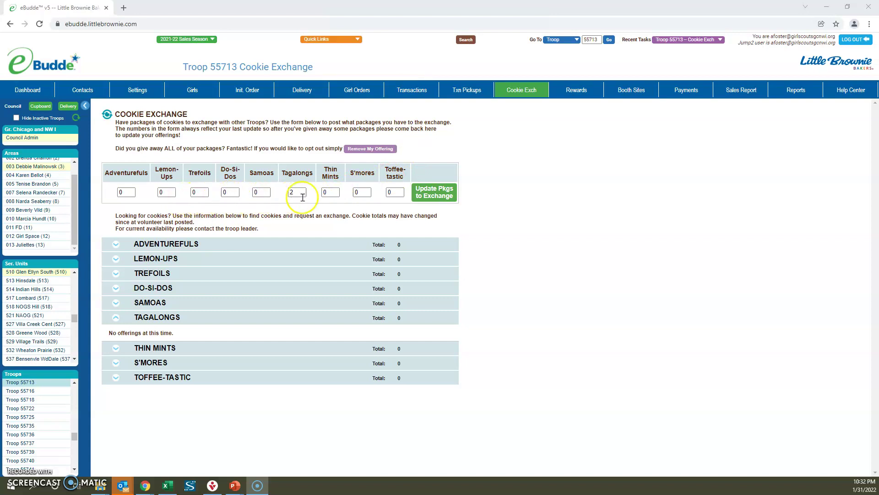